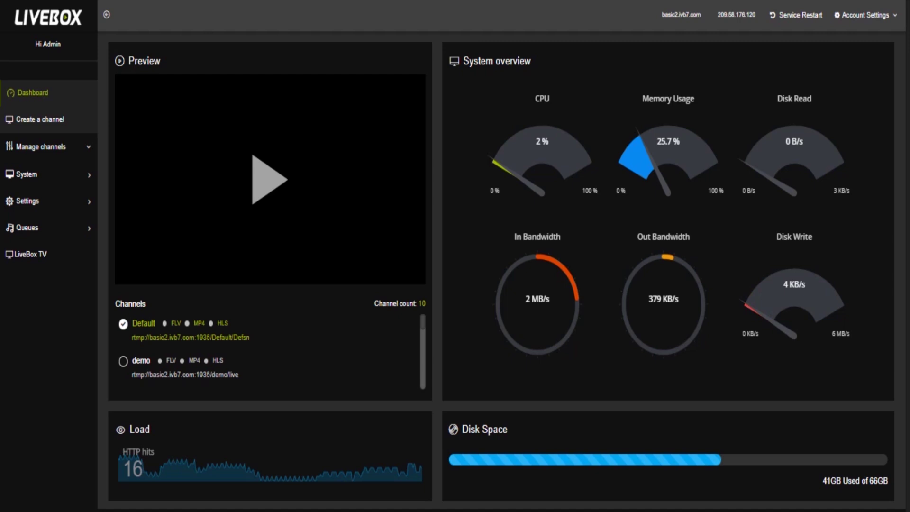
# Go from the LiveBox dashboard to the Create new channel form
pyautogui.click(40, 119)
pyautogui.click(33, 93)
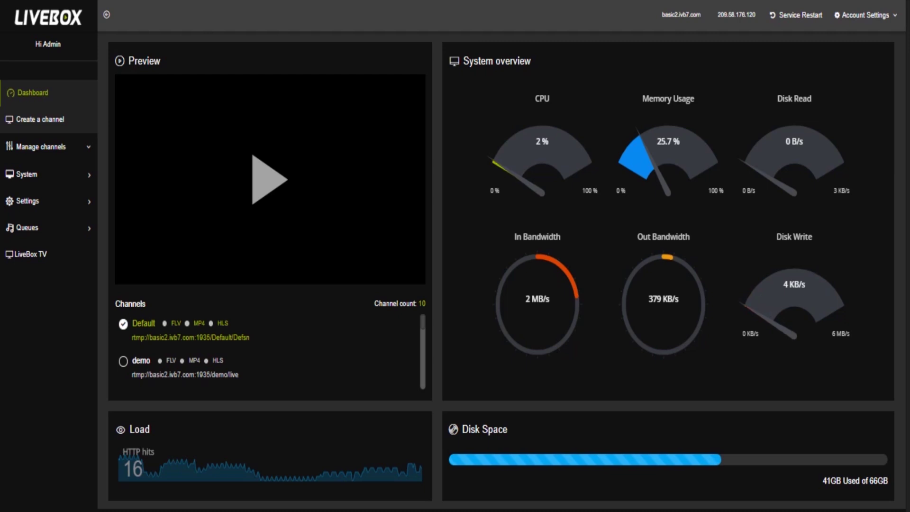
# Create channel edit1 with stream name edit1 and its own password
pyautogui.click(40, 119)
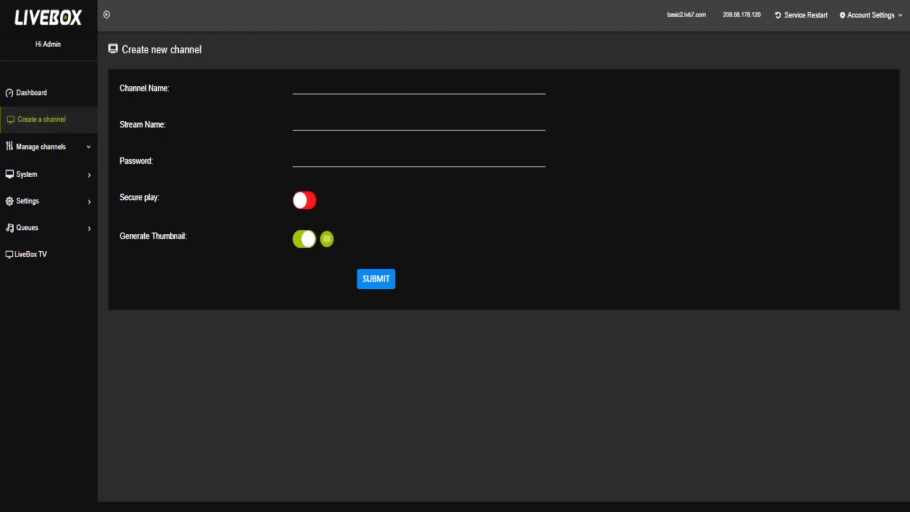
pyautogui.click(298, 89)
pyautogui.write('edit')
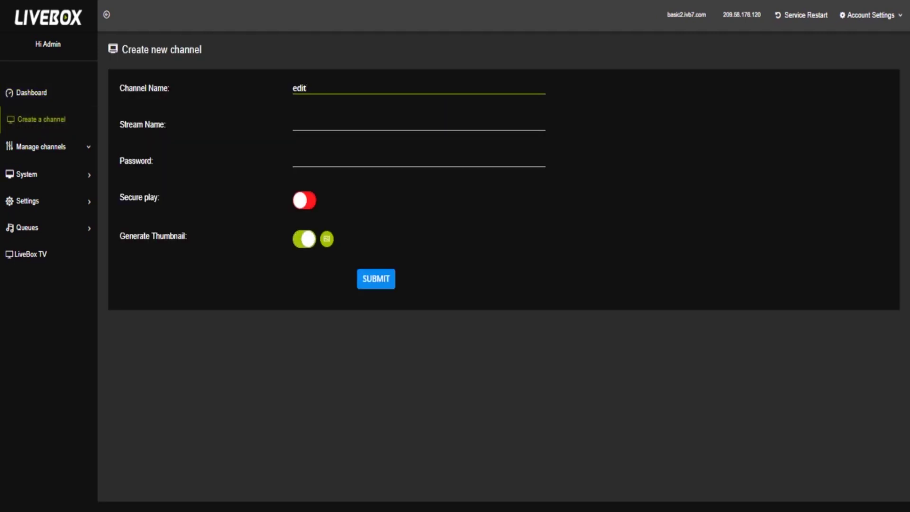
pyautogui.write('1')
pyautogui.press('Tab')
pyautogui.write('edit')
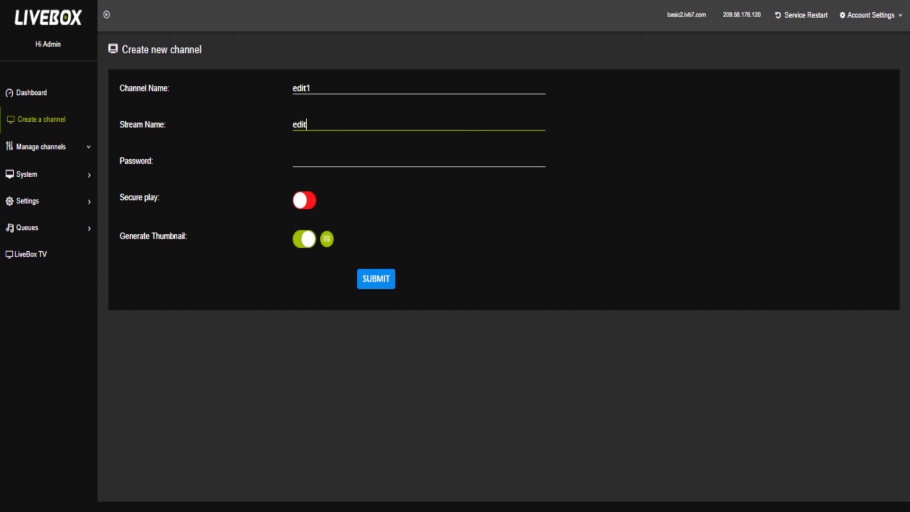
pyautogui.write('1')
pyautogui.press('Tab')
pyautogui.write('edit1')
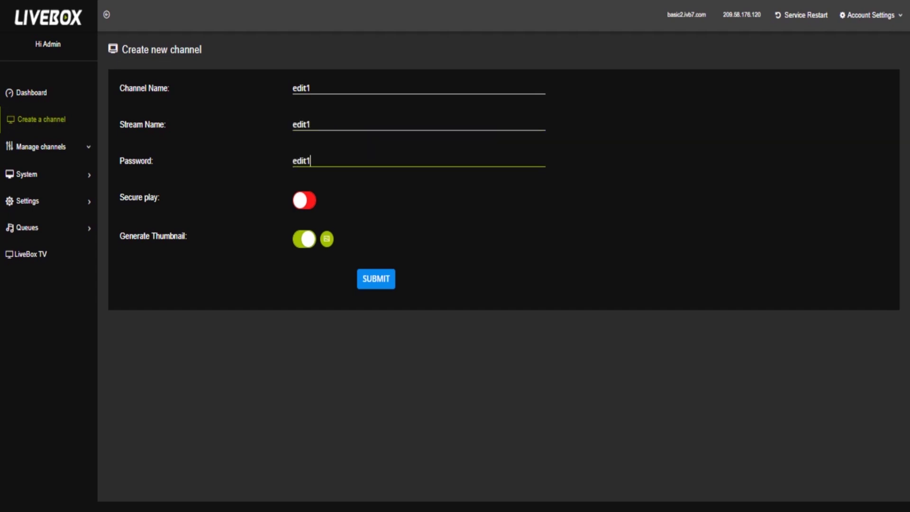
pyautogui.write('23')
pyautogui.write('1')
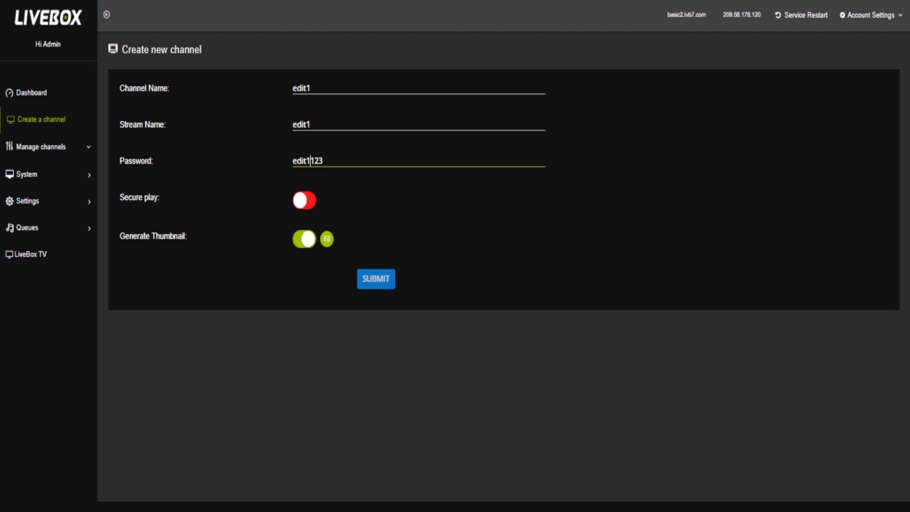
pyautogui.click(372, 278)
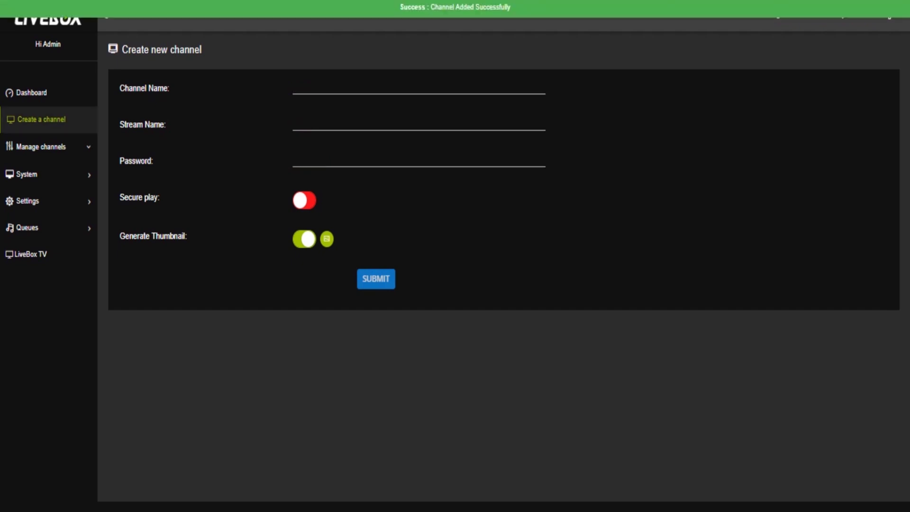
# Create channel edit2 with stream name edit2 and its own password
pyautogui.write('edit2')
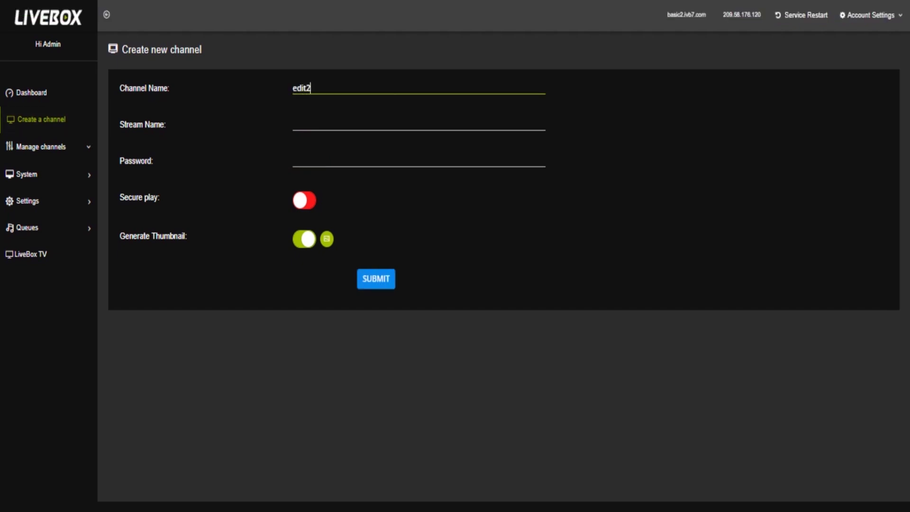
pyautogui.press('Tab')
pyautogui.write('edit2')
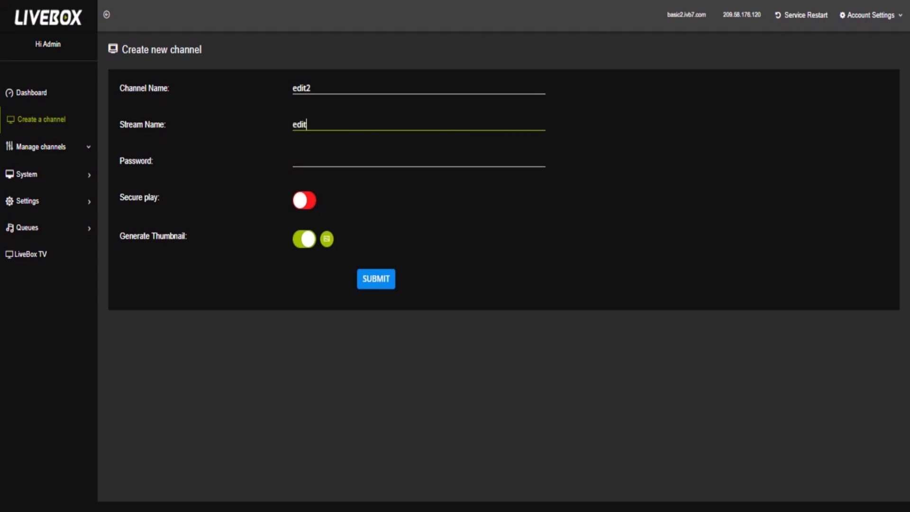
pyautogui.press('Tab')
pyautogui.write('edit')
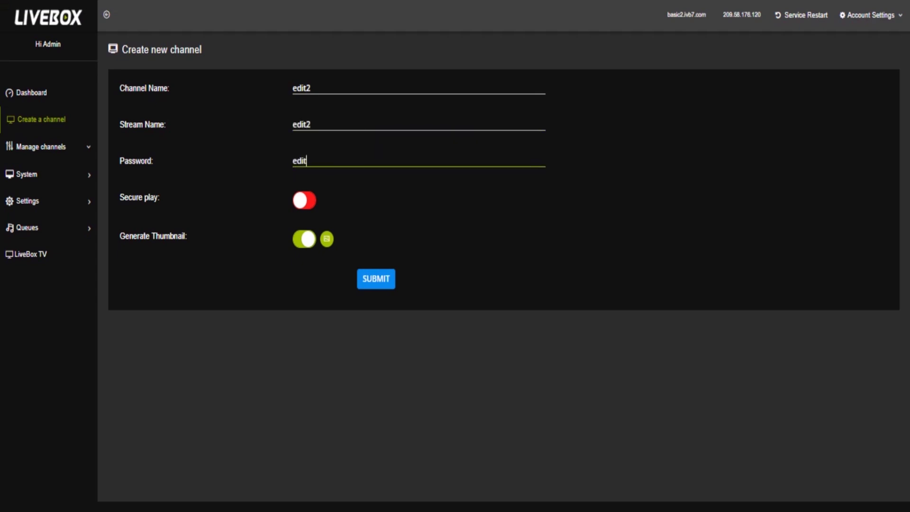
pyautogui.write('2123')
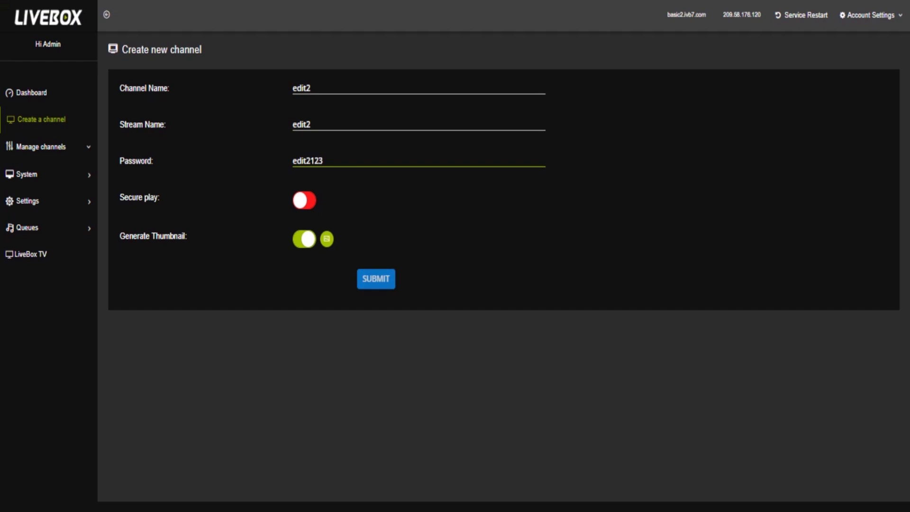
pyautogui.click(376, 278)
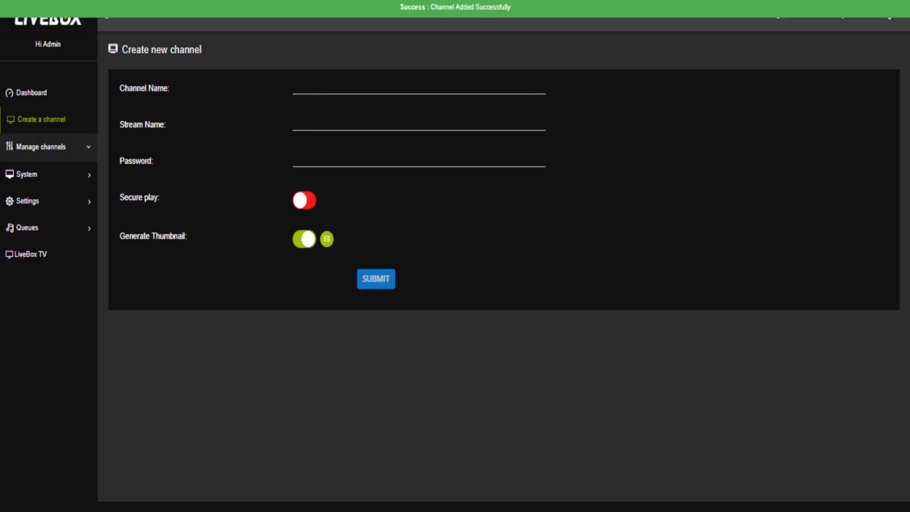
# Show edit1 on the Channel Dashboard, then go to its Transcoding settings
pyautogui.click(40, 146)
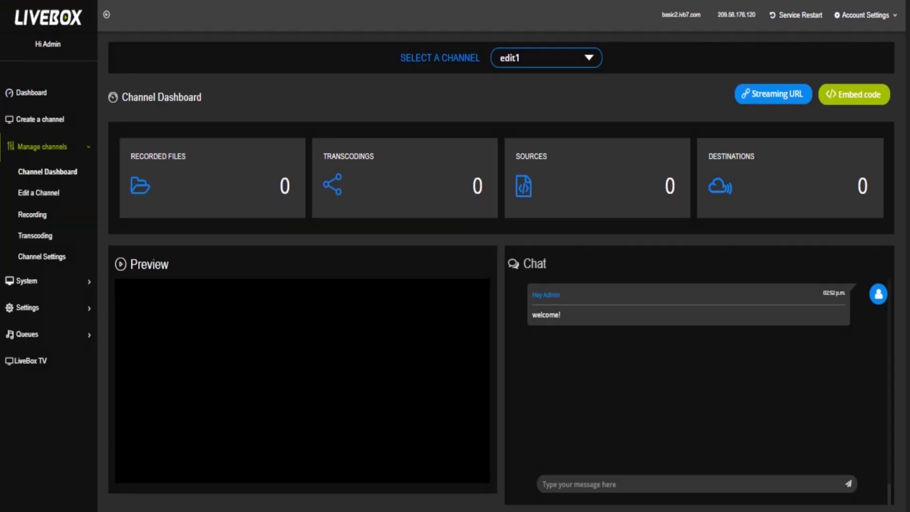
pyautogui.click(546, 57)
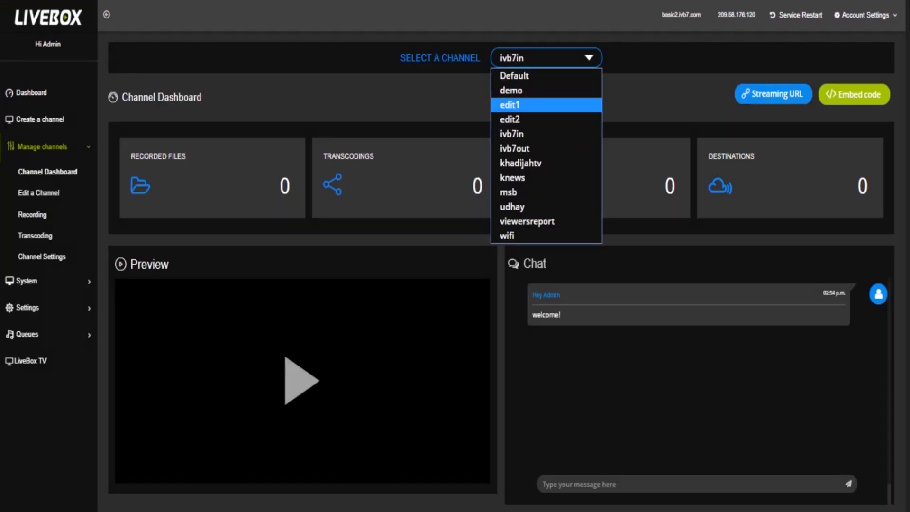
pyautogui.click(521, 105)
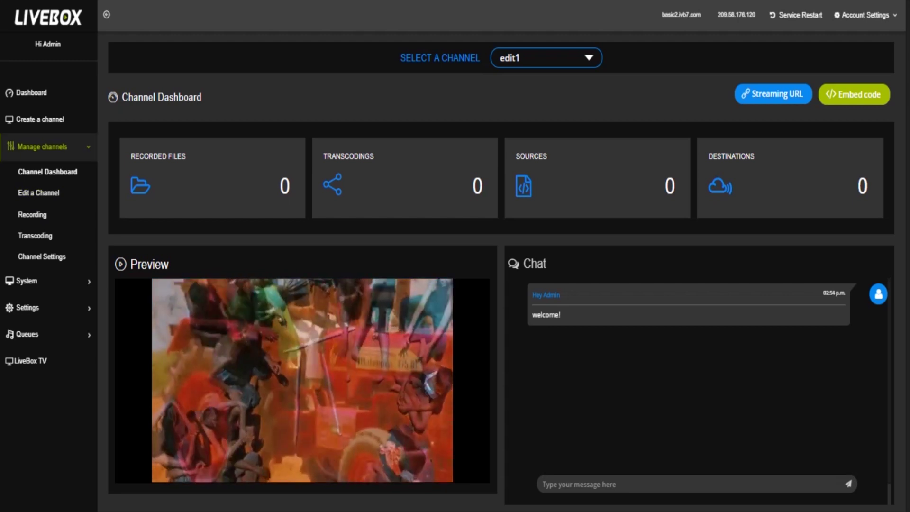
pyautogui.click(35, 236)
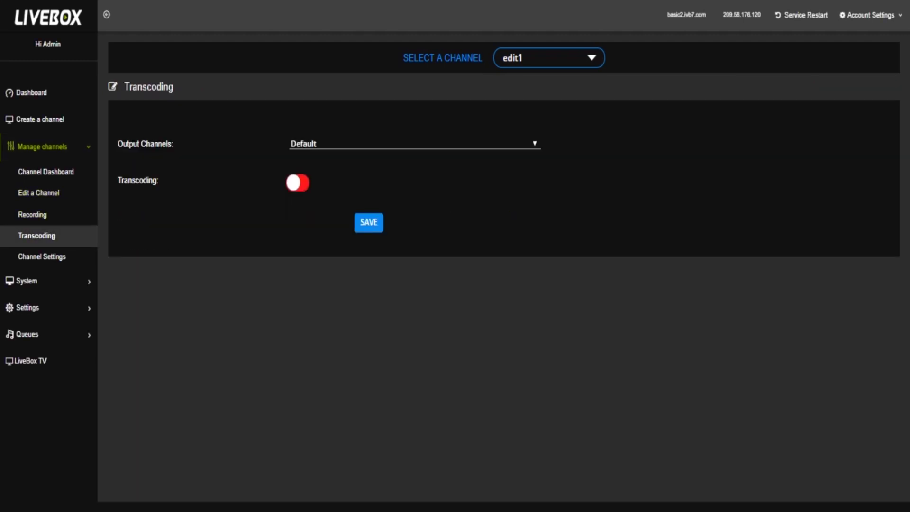
# For edit1, set output channel edit2, enable transcoding, and choose preset 240P_360P_720P_1280P
pyautogui.click(548, 58)
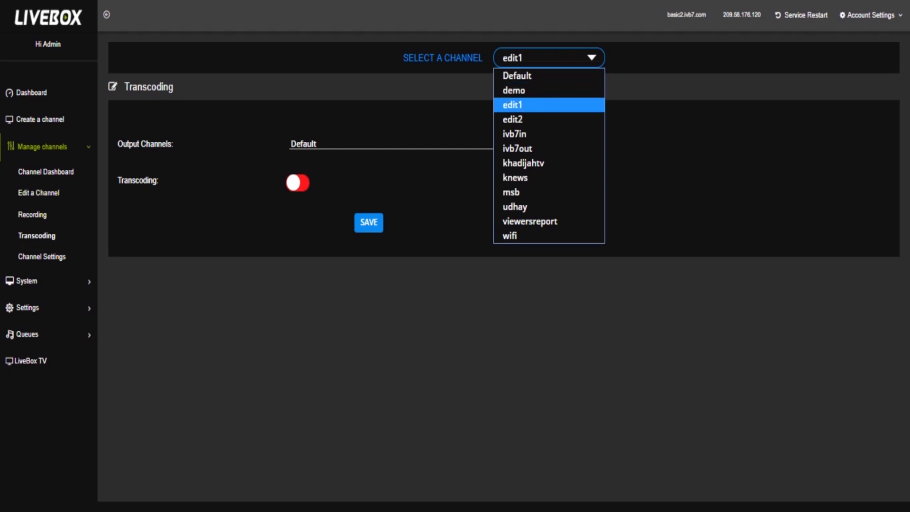
pyautogui.press('Return')
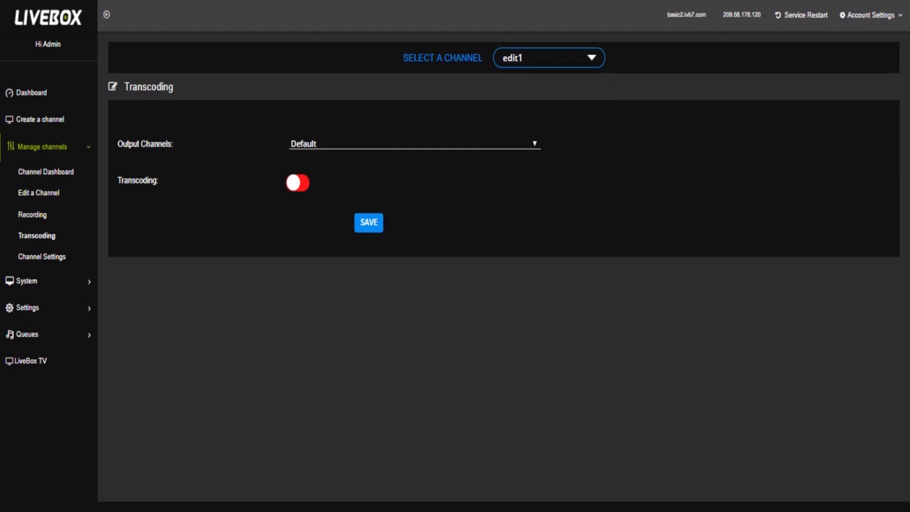
pyautogui.click(415, 143)
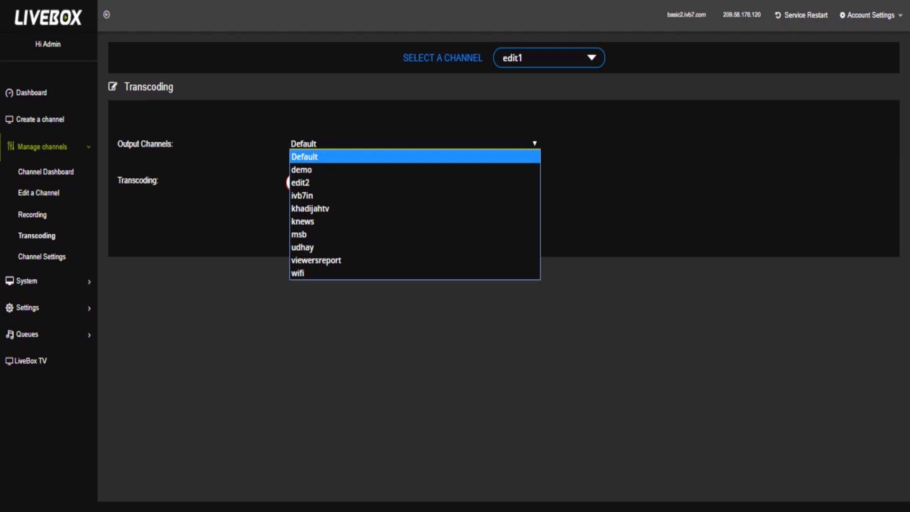
pyautogui.press('Escape')
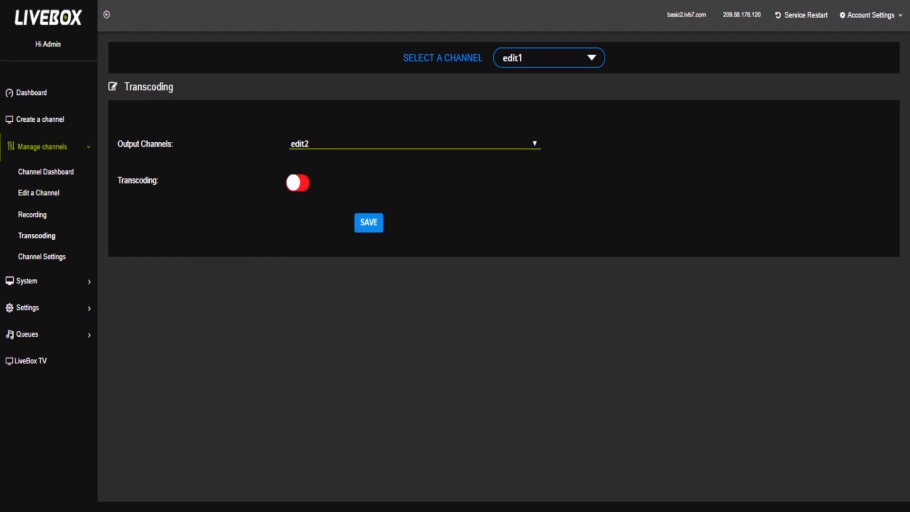
pyautogui.press('Tab')
pyautogui.press('space')
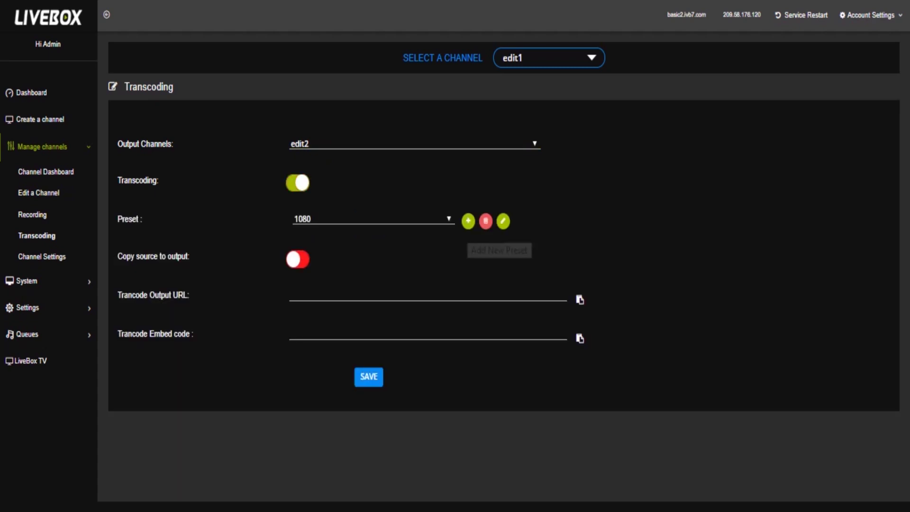
pyautogui.press('space')
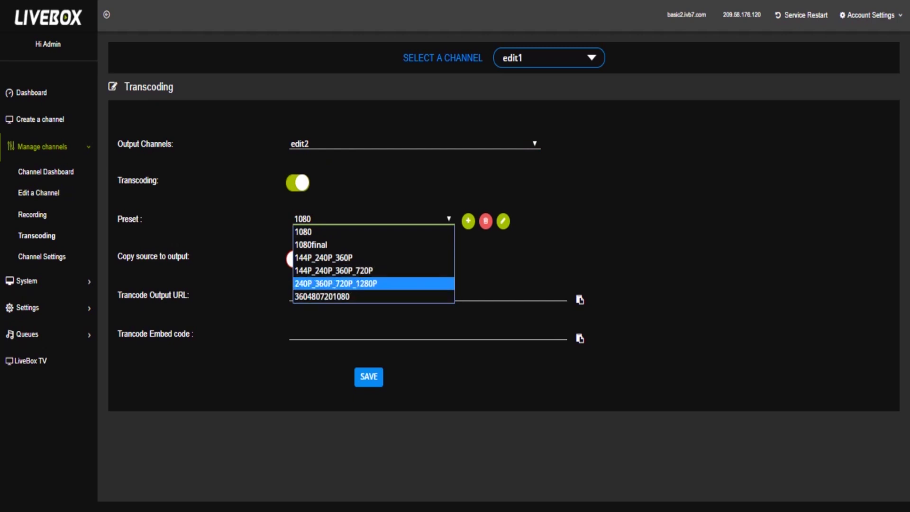
pyautogui.press('Return')
# Save the transcoding settings and copy the generated Trancode Embed code
pyautogui.click(368, 376)
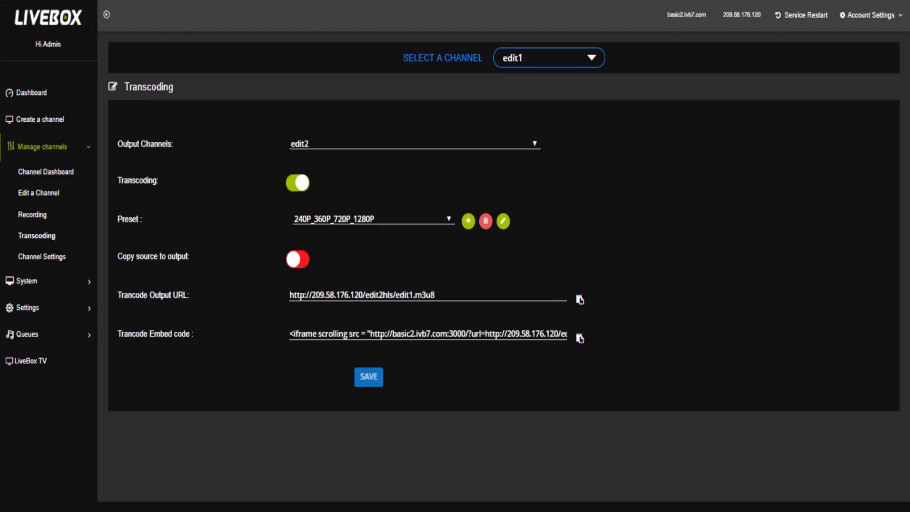
pyautogui.moveTo(289, 334); pyautogui.dragTo(294, 334)
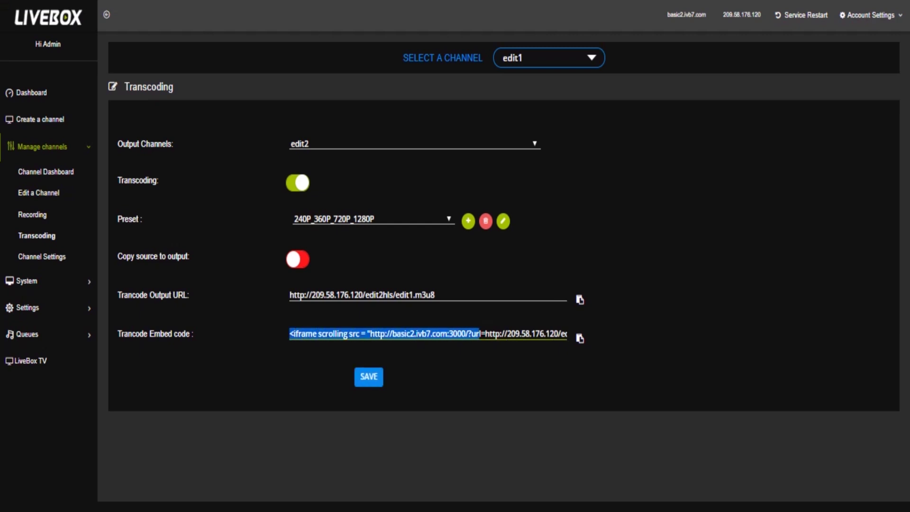
pyautogui.hotkey('shift', 'End')
pyautogui.press('End')
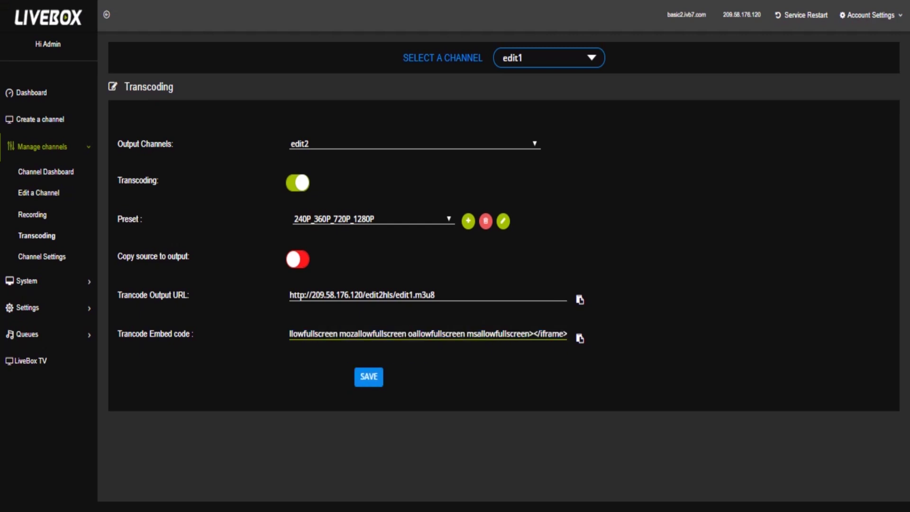
pyautogui.click(579, 339)
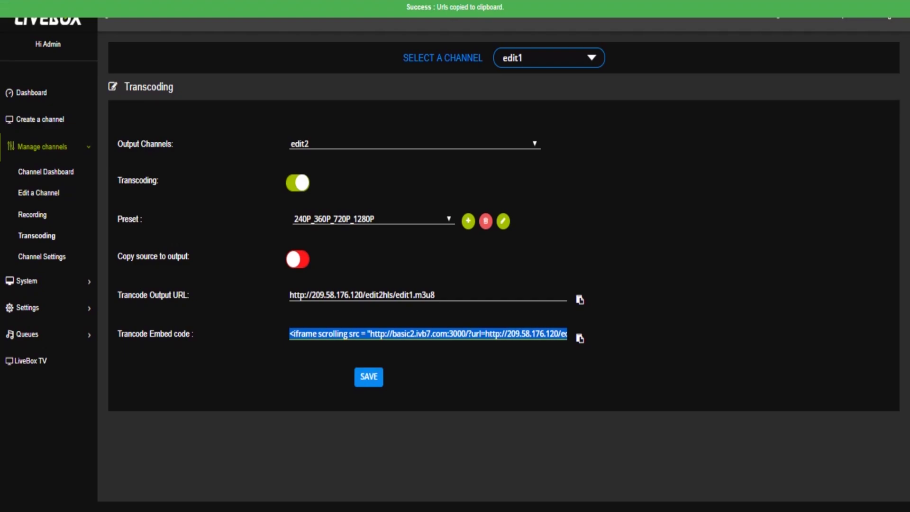
# Go to ivb7webcaster.com in a new browser tab
pyautogui.hotkey('ctrl', 't')
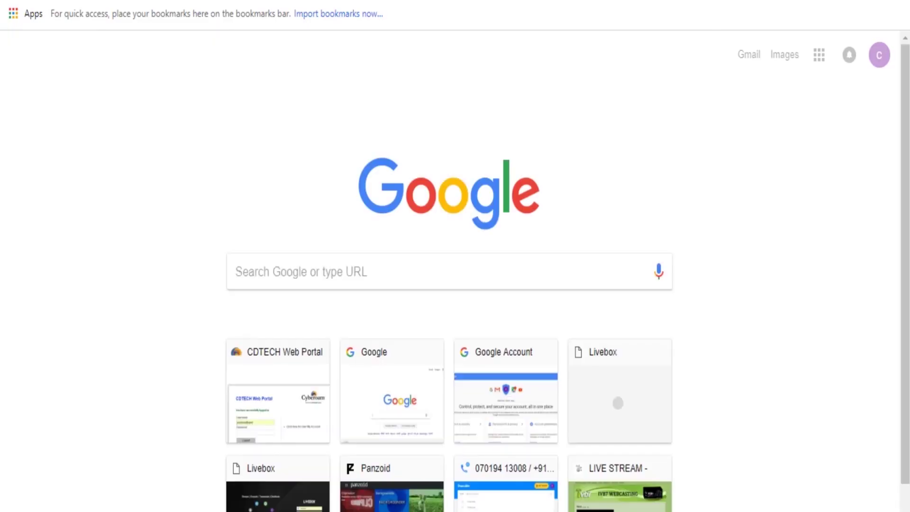
pyautogui.write('ivb7')
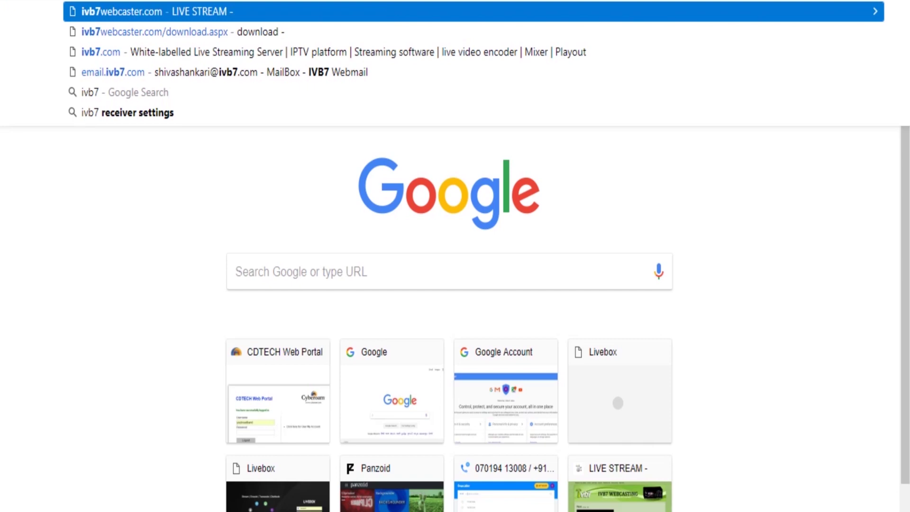
pyautogui.press('Return')
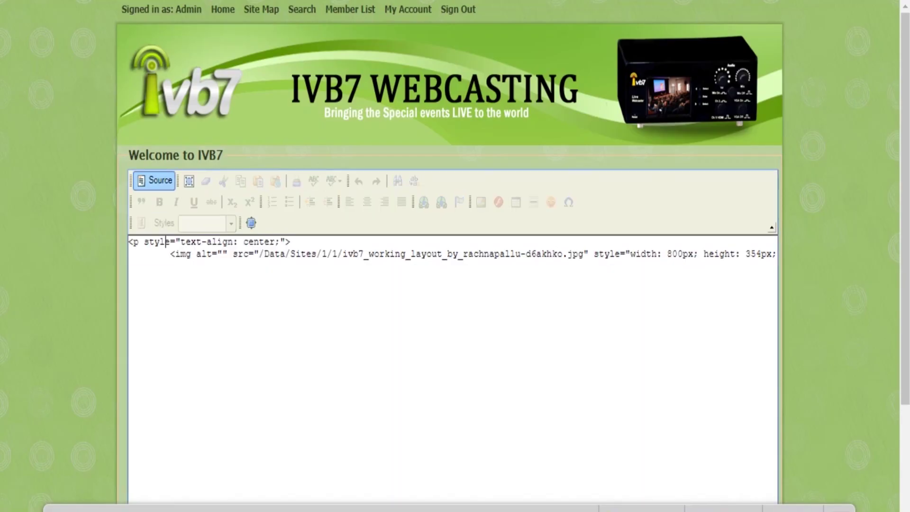
# Replace the Welcome to IVB7 source with the copied iframe embed code and update the page
pyautogui.hotkey('ctrl', 'a')
pyautogui.hotkey('ctrl', 'v')
pyautogui.scroll(-3, 452, 256)
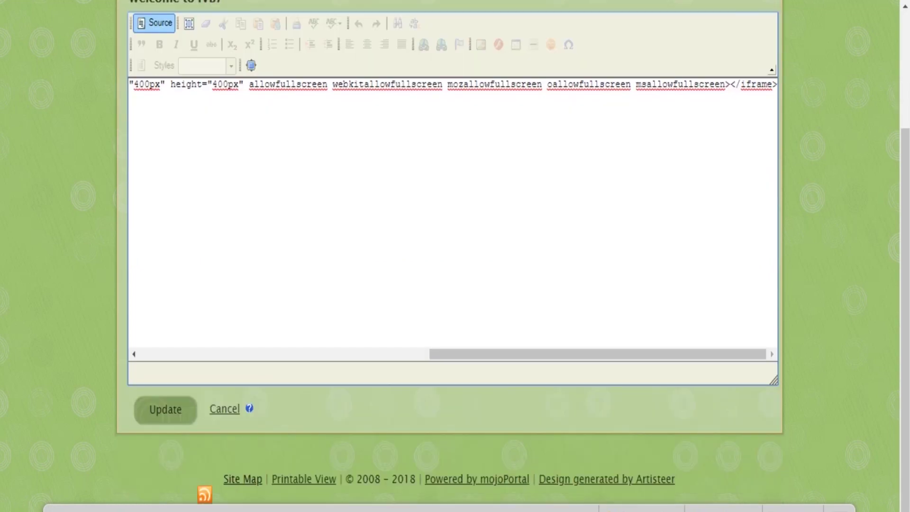
pyautogui.click(165, 409)
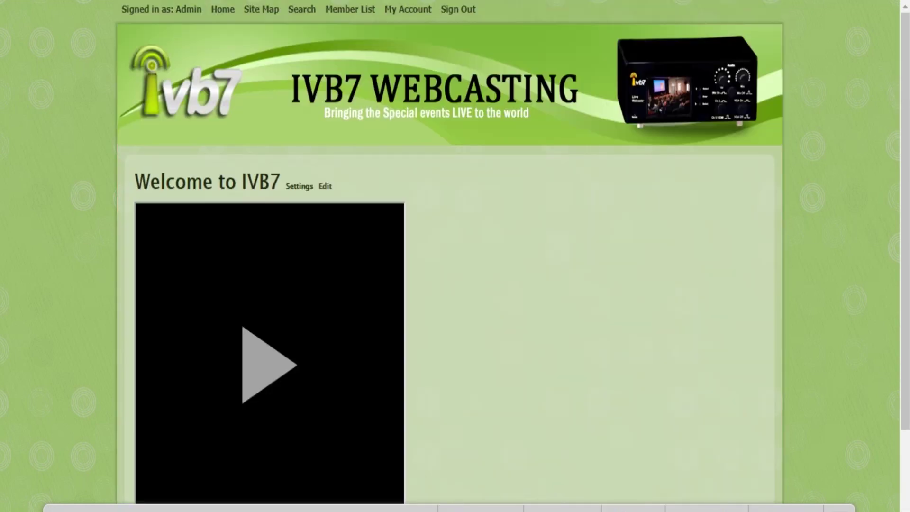
pyautogui.scroll(-2, 452, 256)
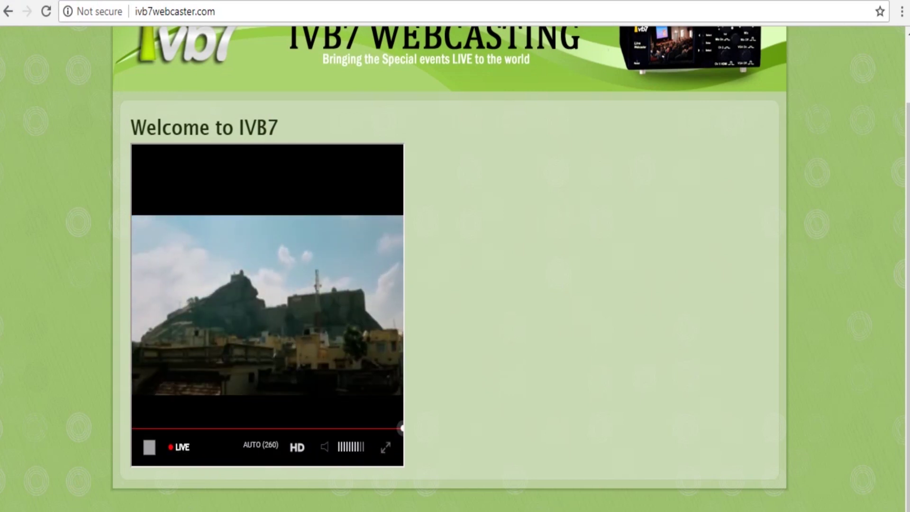
# Switch the embedded player's quality from auto to 360
pyautogui.click(260, 444)
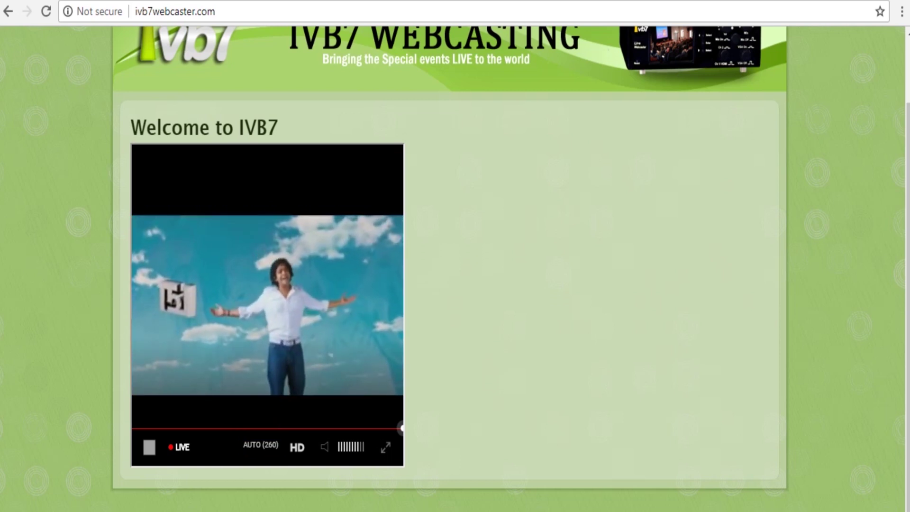
pyautogui.click(260, 444)
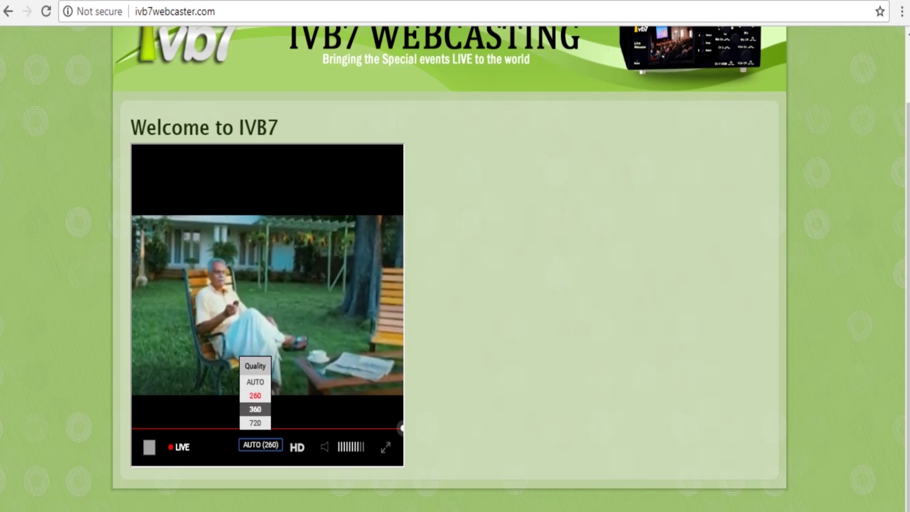
pyautogui.click(260, 444)
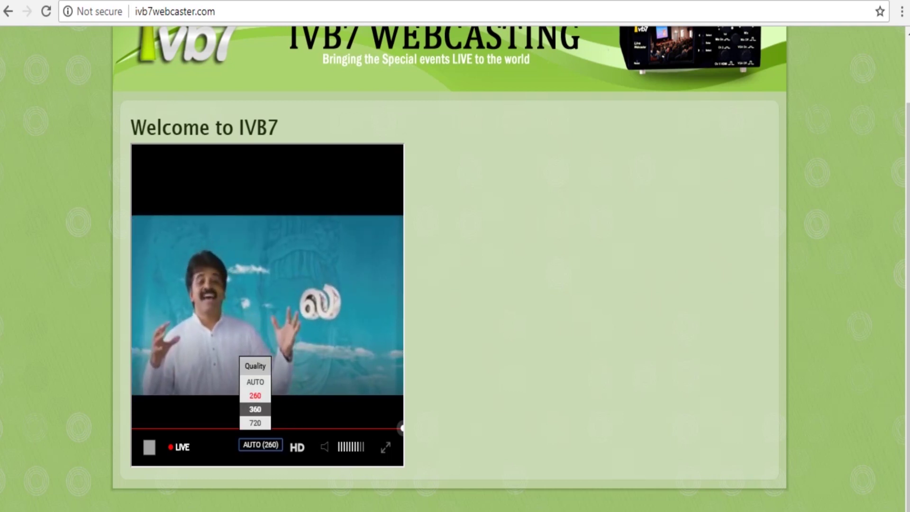
pyautogui.click(255, 409)
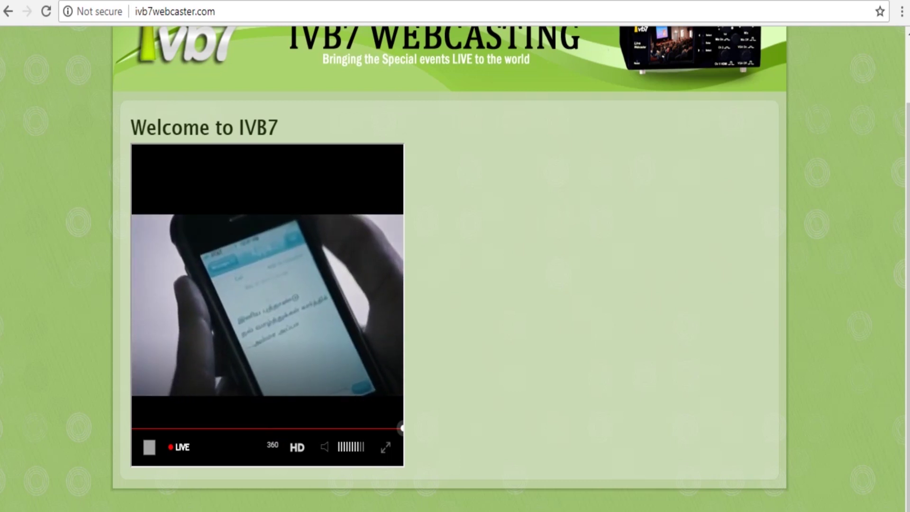
# Change the embedded player's quality to 260 and confirm it took effect
pyautogui.click(272, 444)
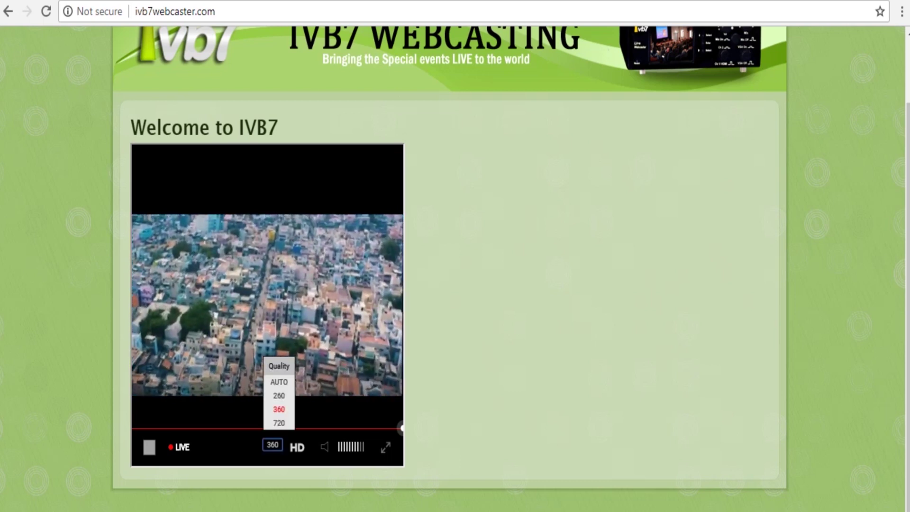
pyautogui.click(272, 444)
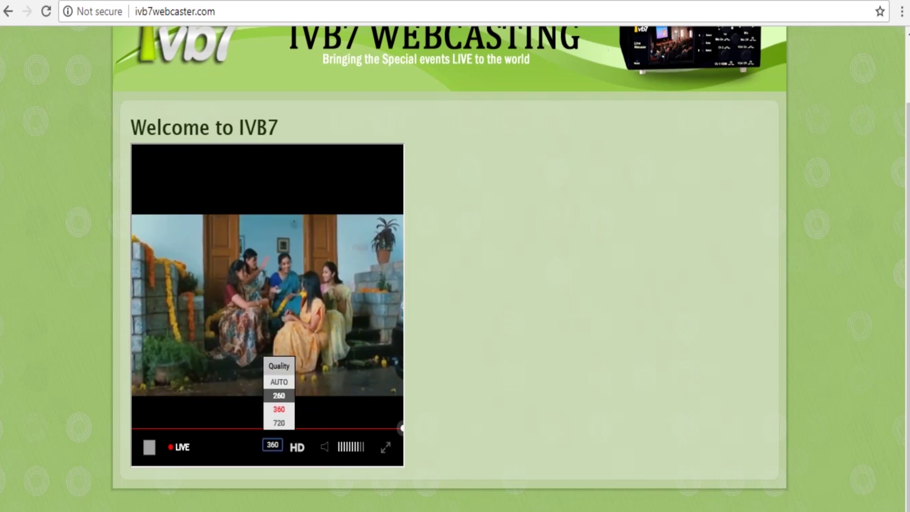
pyautogui.click(279, 396)
pyautogui.click(273, 444)
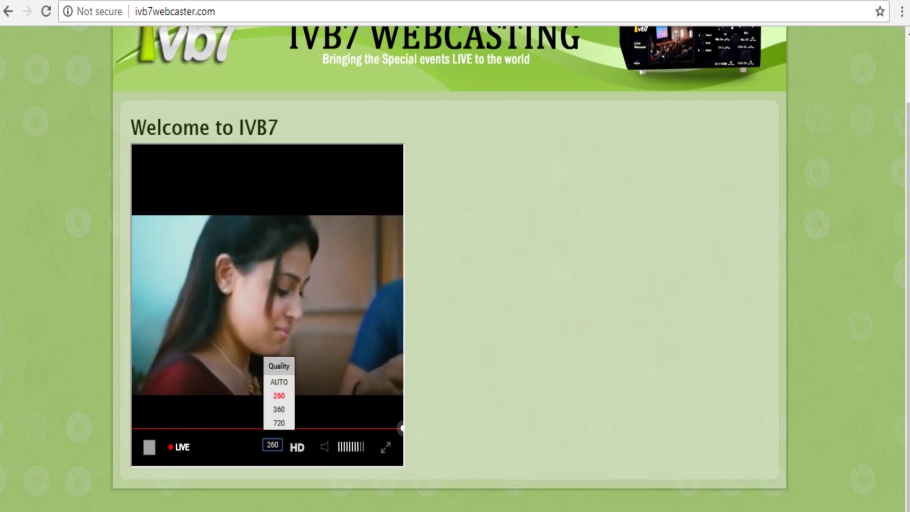